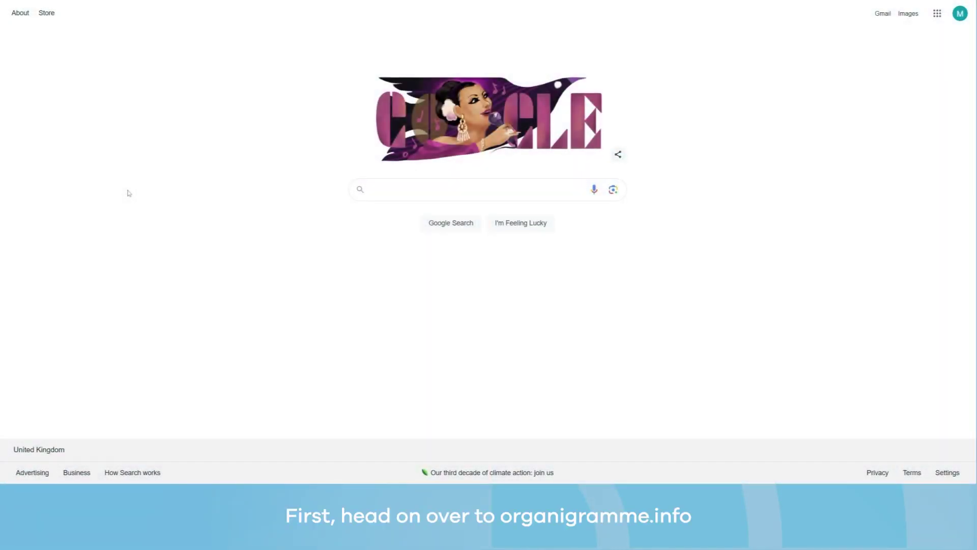
Search Google for organigramme.info and go from the Organigramme.info result to its login page.
click(384, 189)
text(organigra)
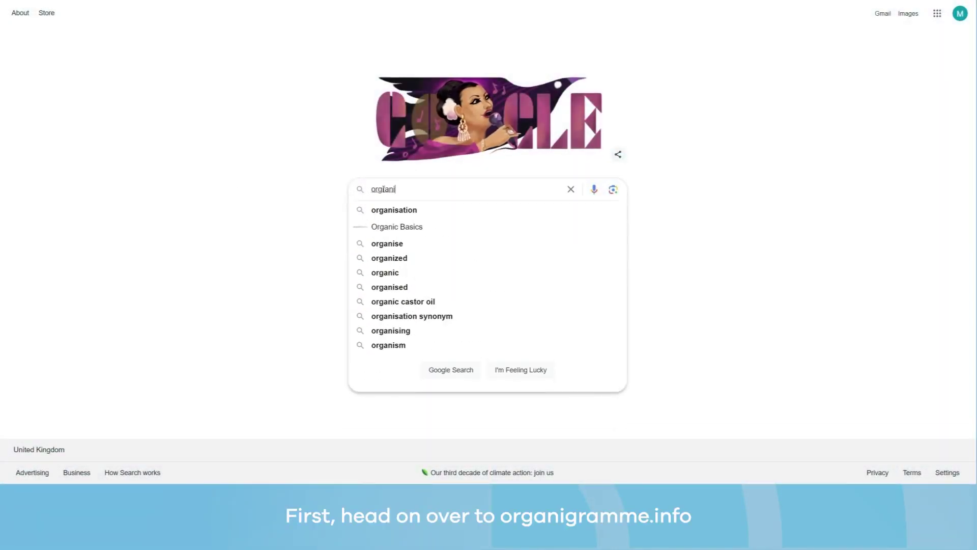
text(mme.info)
key(Return)
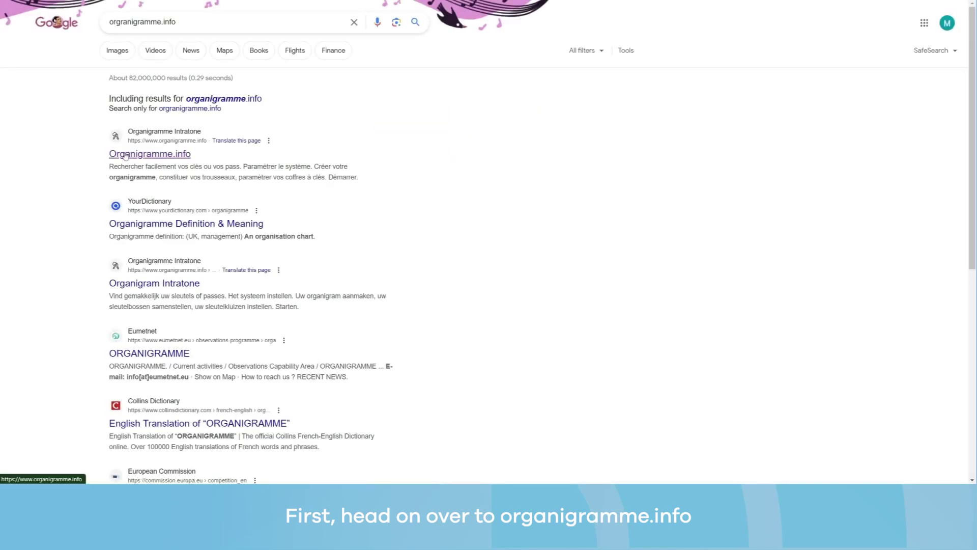
click(148, 154)
click(472, 160)
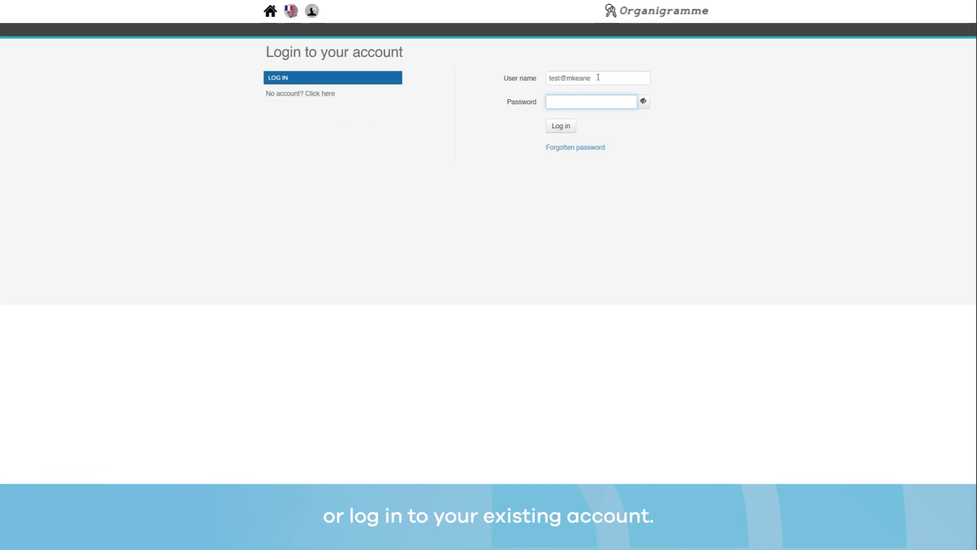
Log in with the account password and open Your key safes under Configure system.
text(password)
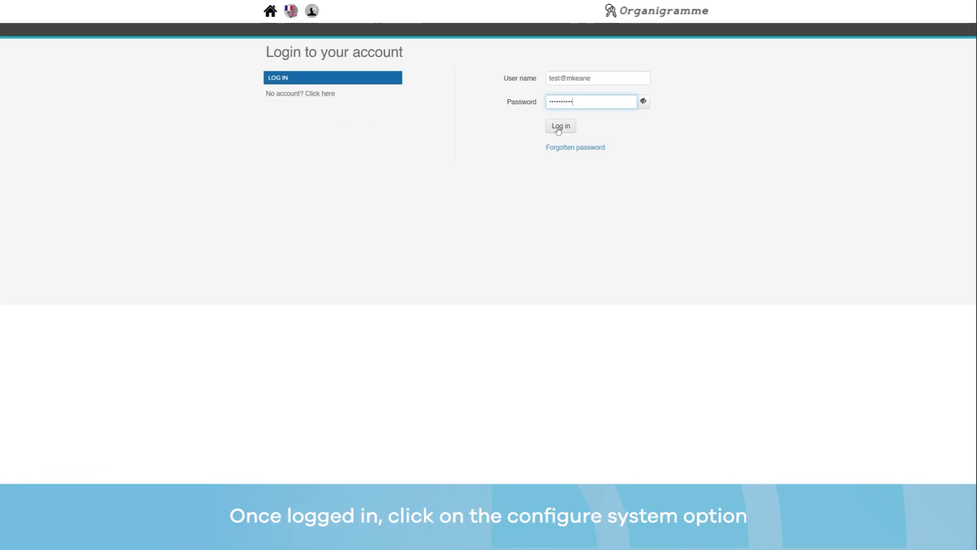
click(560, 126)
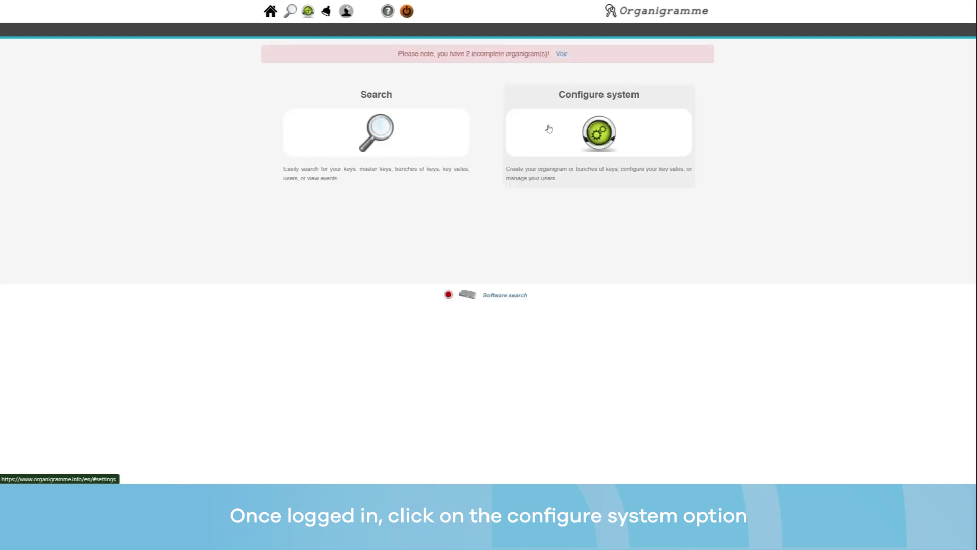
click(586, 145)
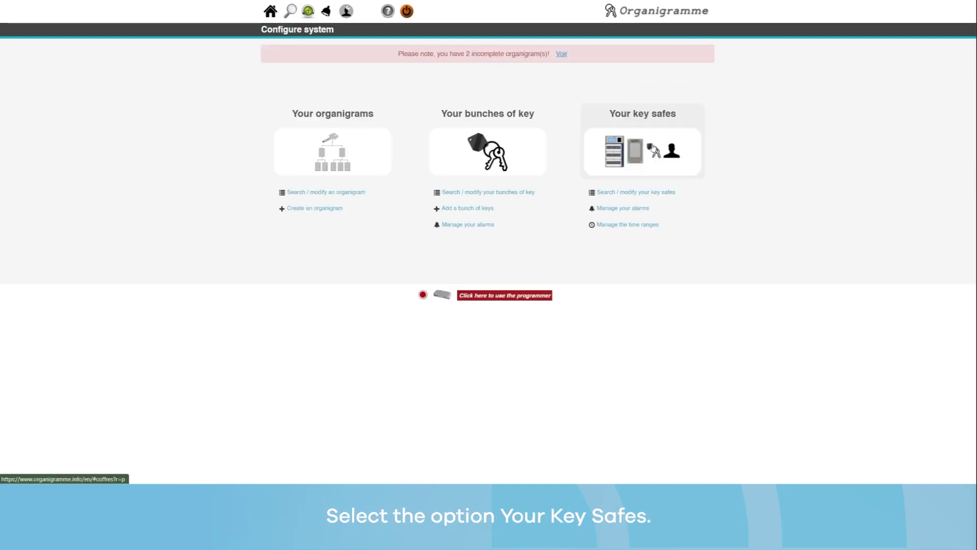
click(645, 152)
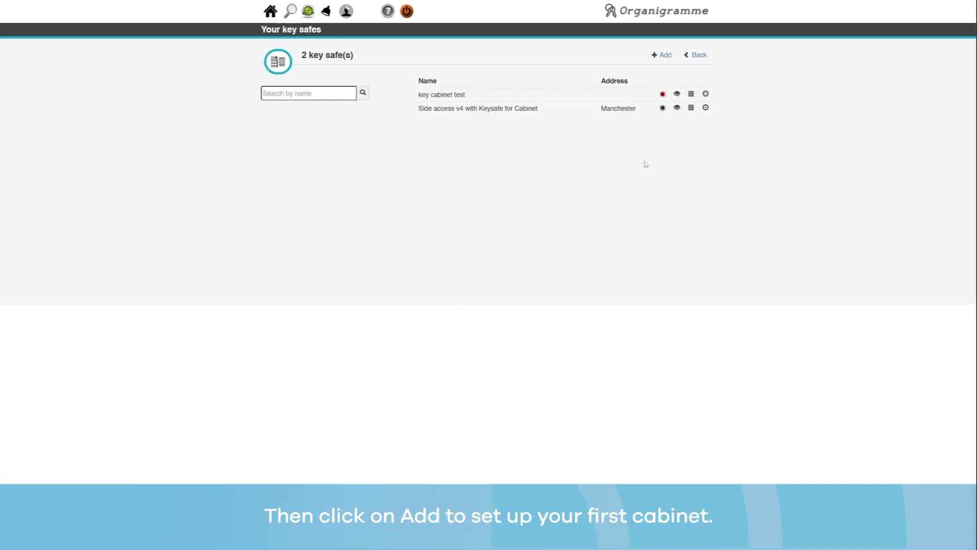
click(663, 56)
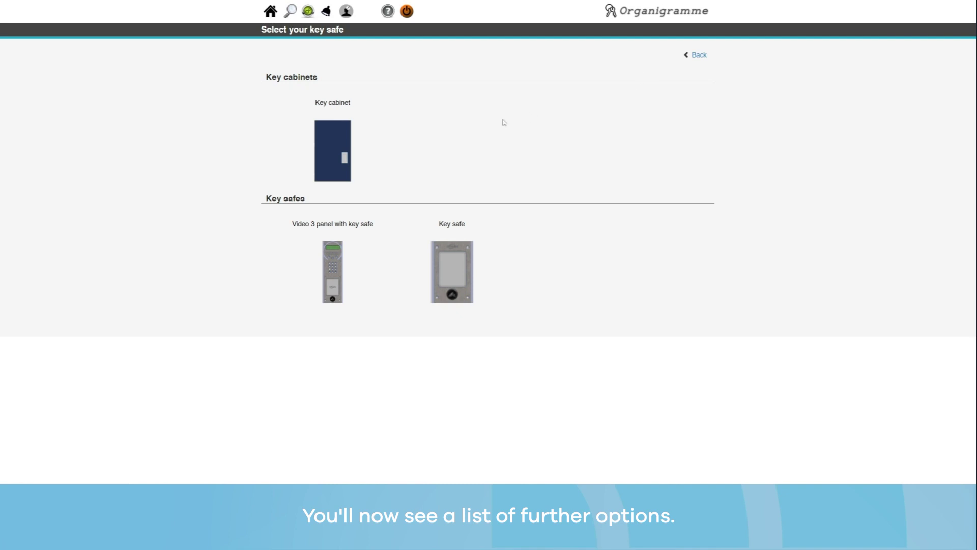
click(335, 155)
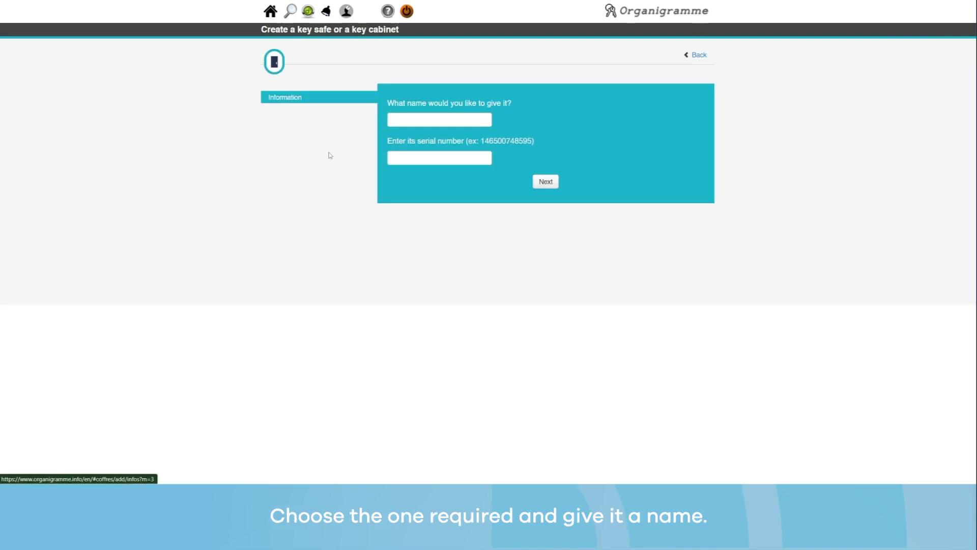
click(421, 120)
text(Side access v4 wit)
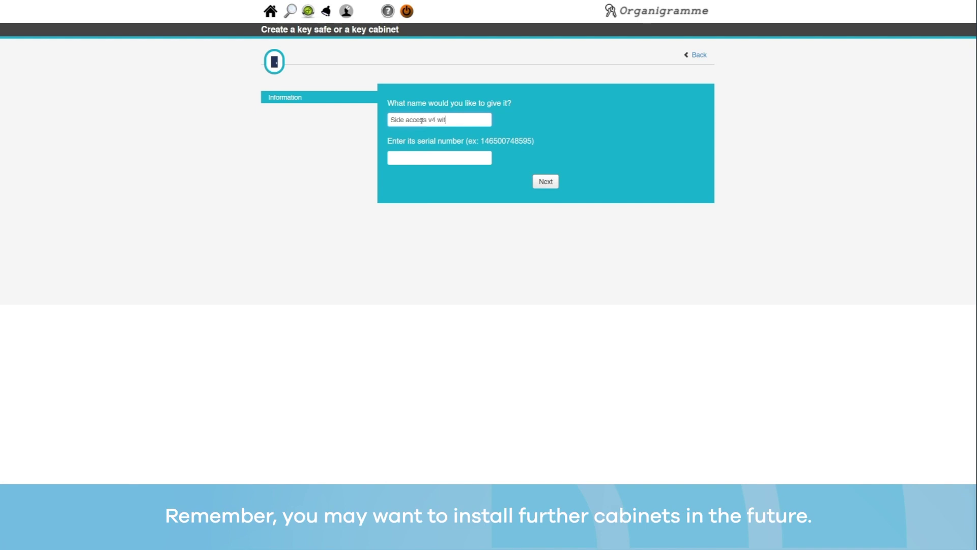
text(h Keysafe for Cabinet)
click(395, 157)
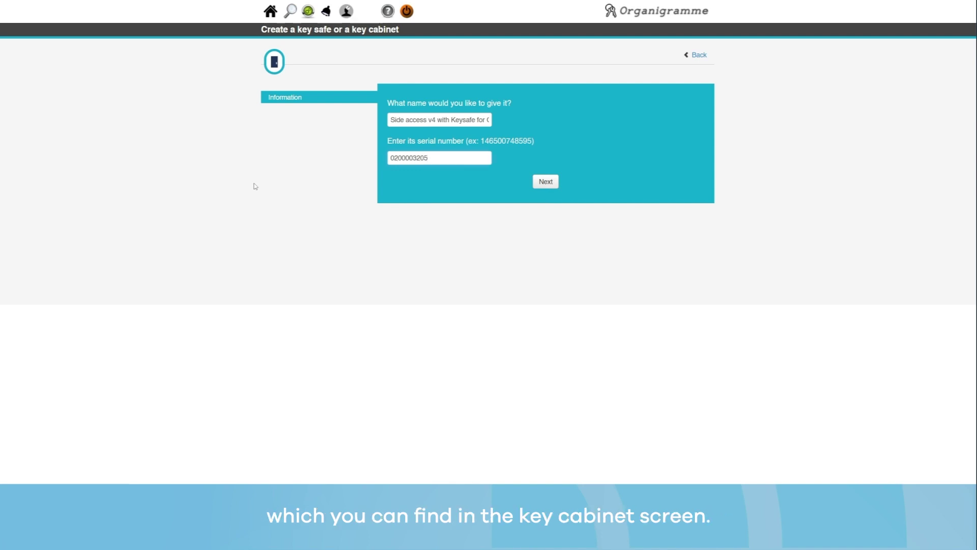
click(546, 182)
click(400, 119)
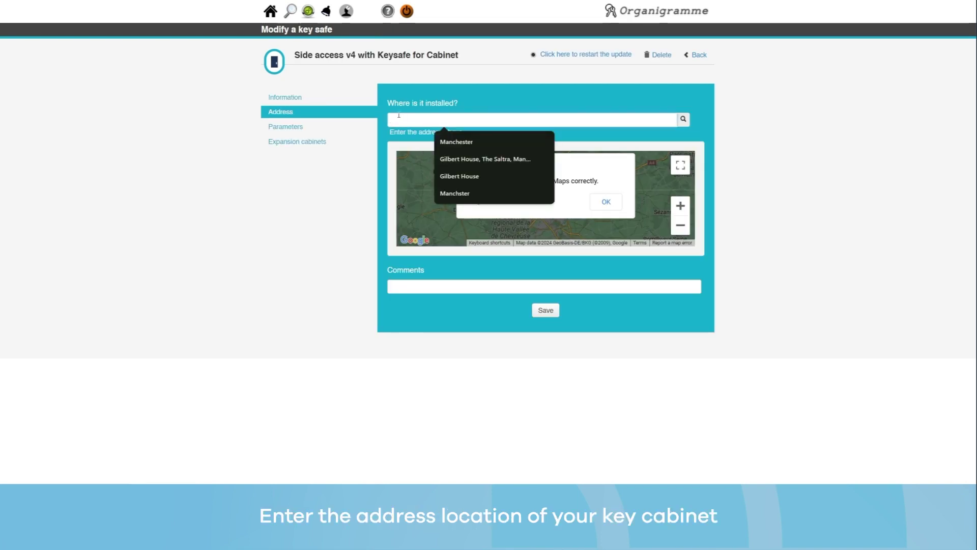
Set the address to Manchester, then save parameters with an alert e-mail address, real-time reports and 20 s before alert.
text(Manchester)
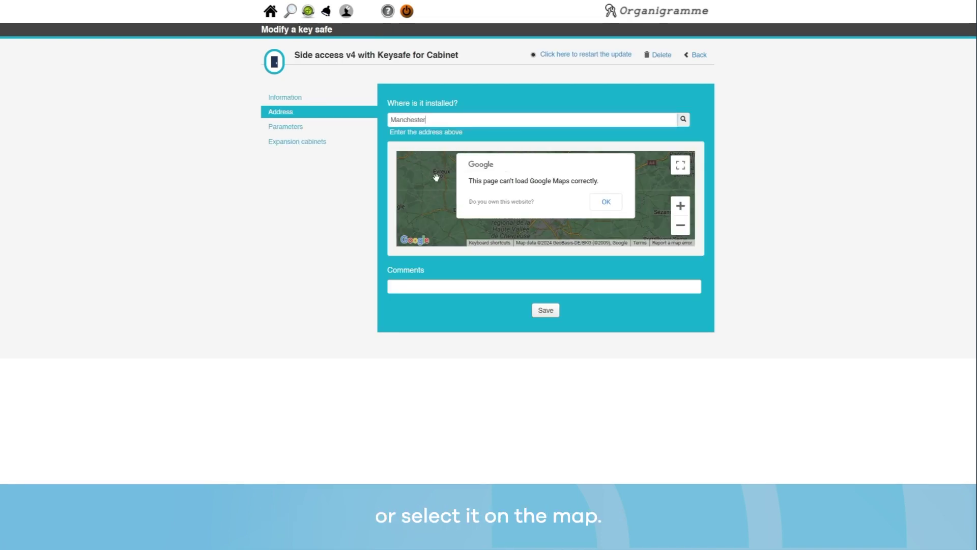
click(544, 311)
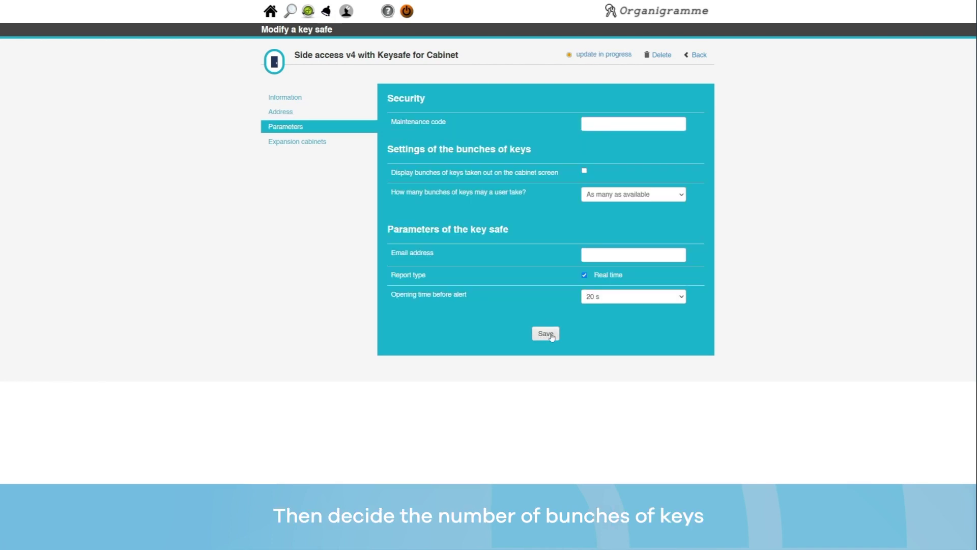
click(667, 198)
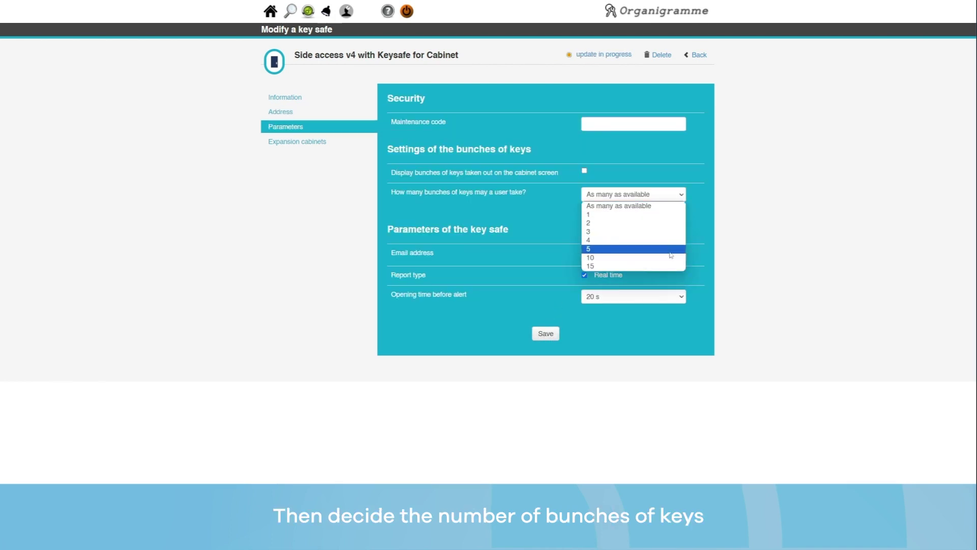
click(653, 208)
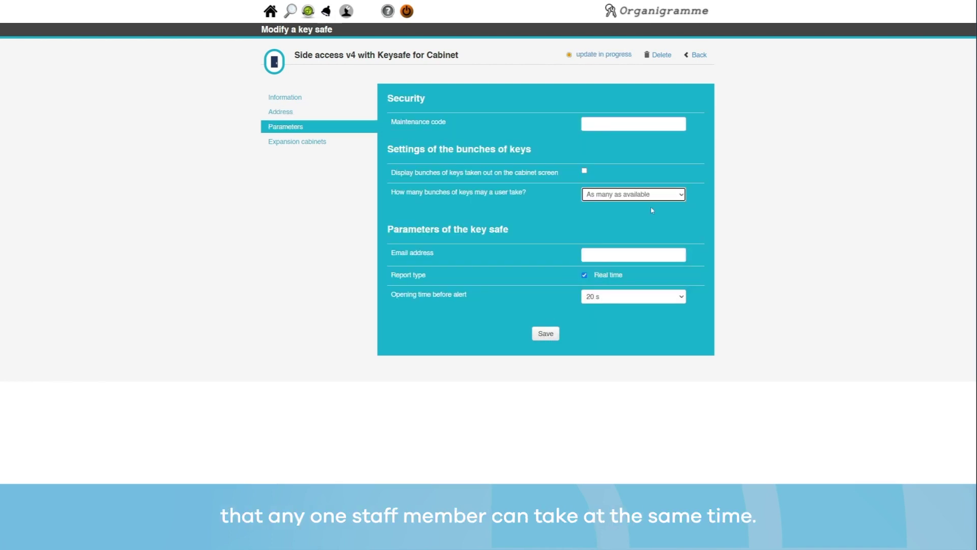
click(651, 229)
click(589, 253)
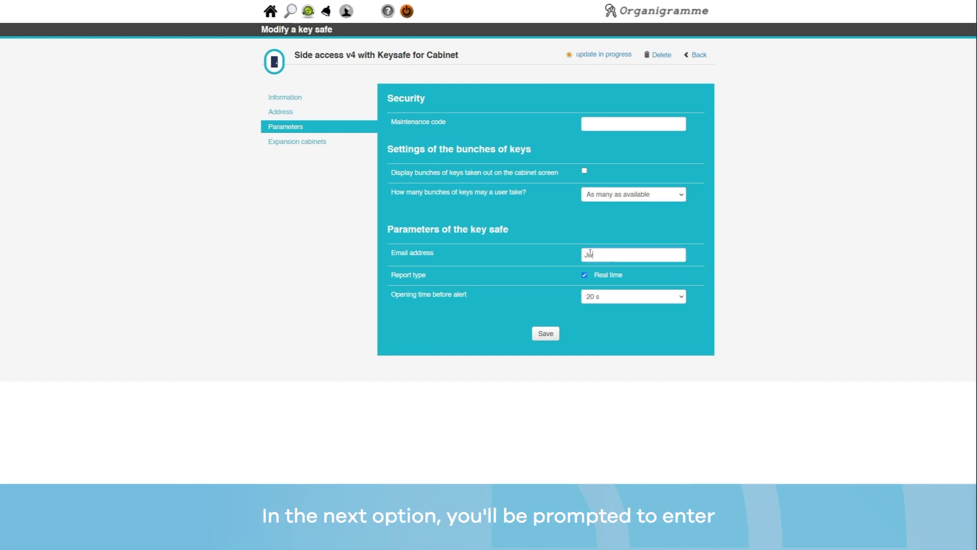
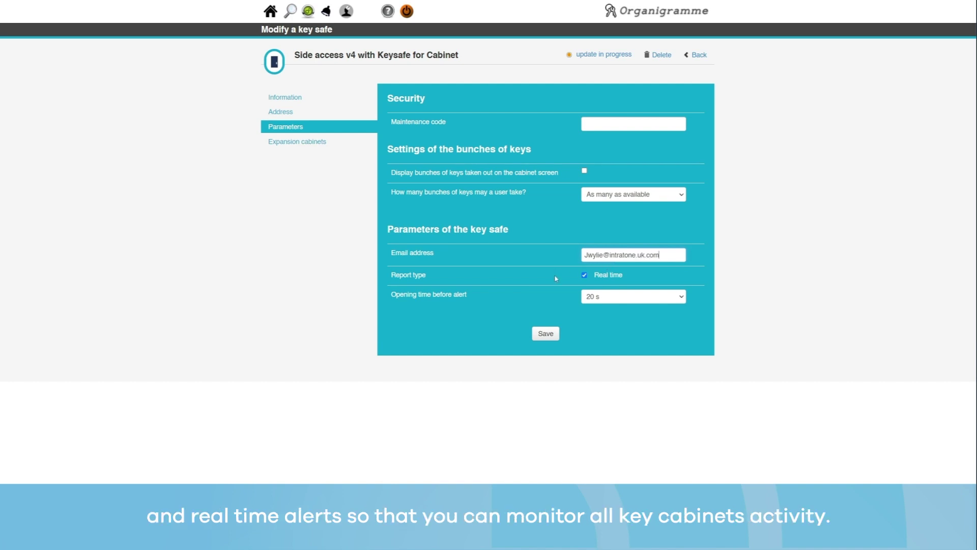
click(543, 332)
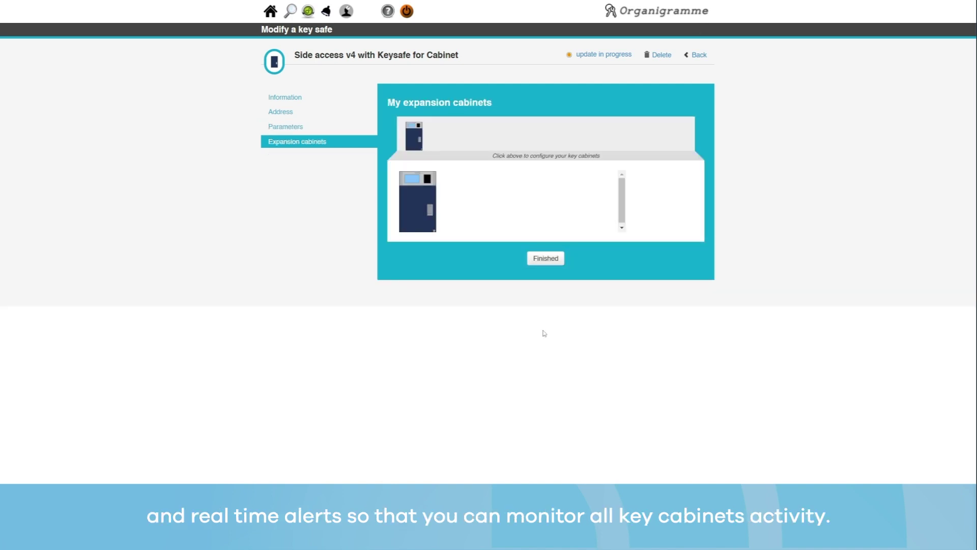
Mark the expansion cabinets step as finished to reach the key safe summary page.
click(538, 259)
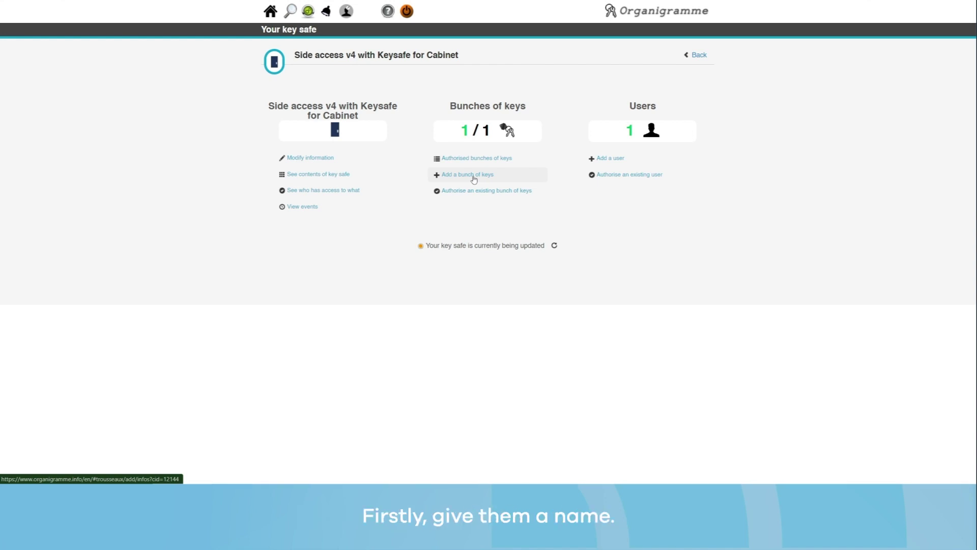
Create the 'Electrical cupboard' bunch with keyring 000015105 and keys Master, Garage and Maintenance.
click(474, 179)
click(478, 107)
text(Electrical cup)
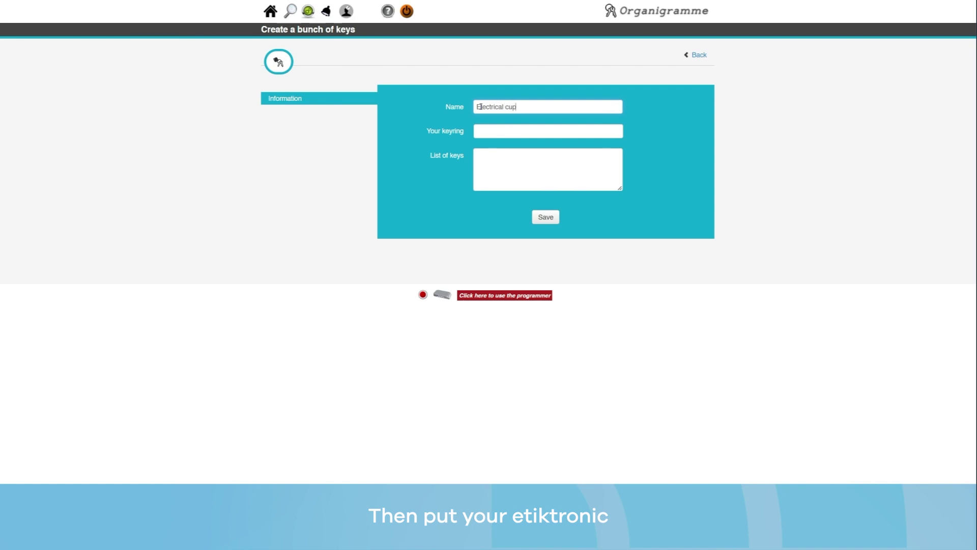
text(board)
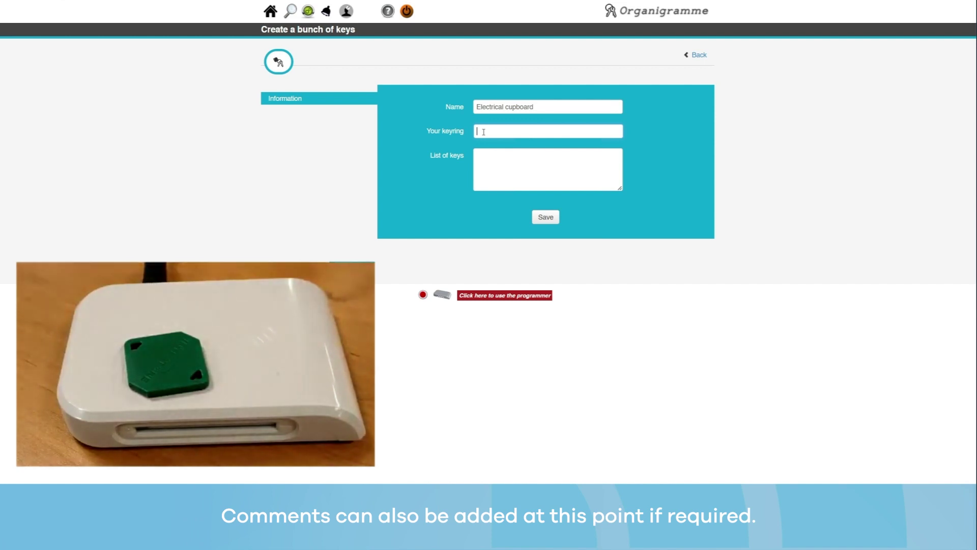
text(000015105)
click(478, 157)
text(Master)
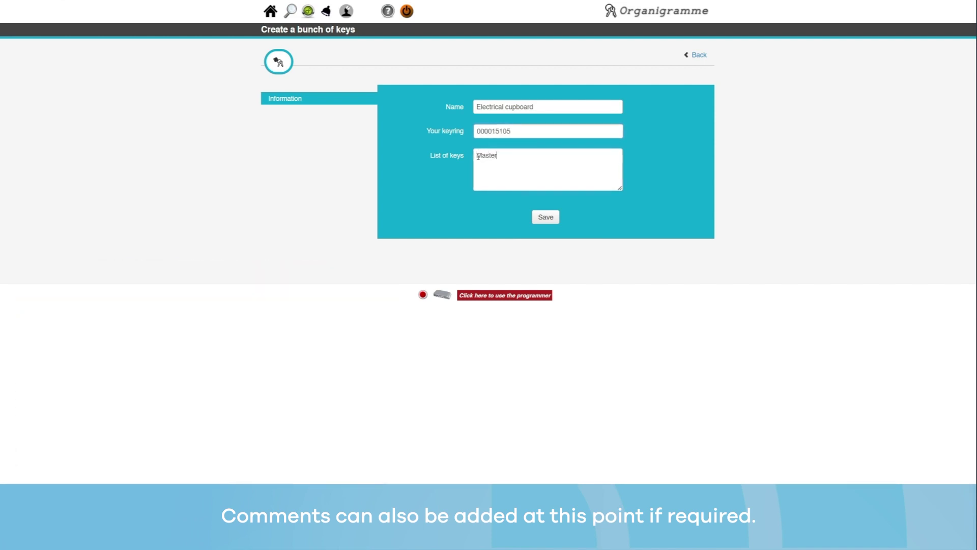
key(Return)
text(Garage)
key(Return)
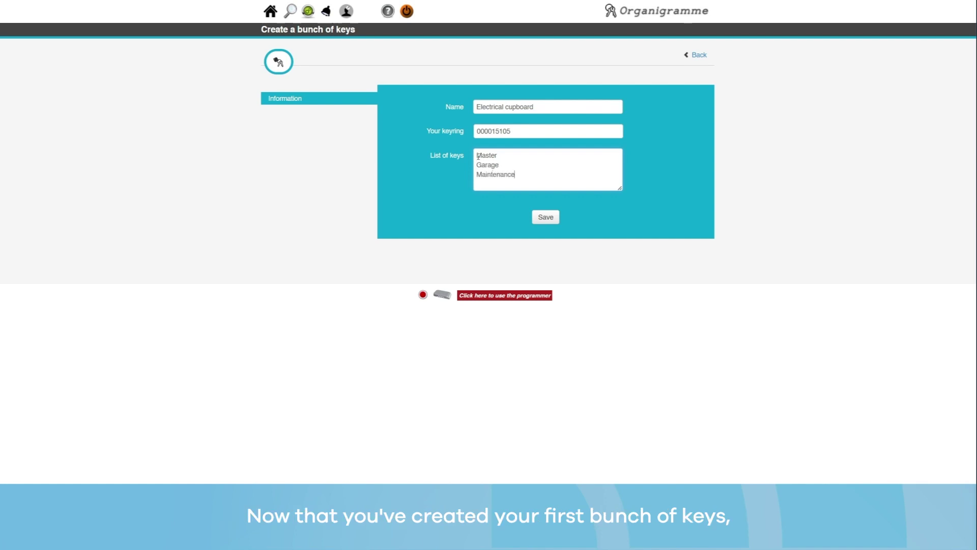
click(545, 217)
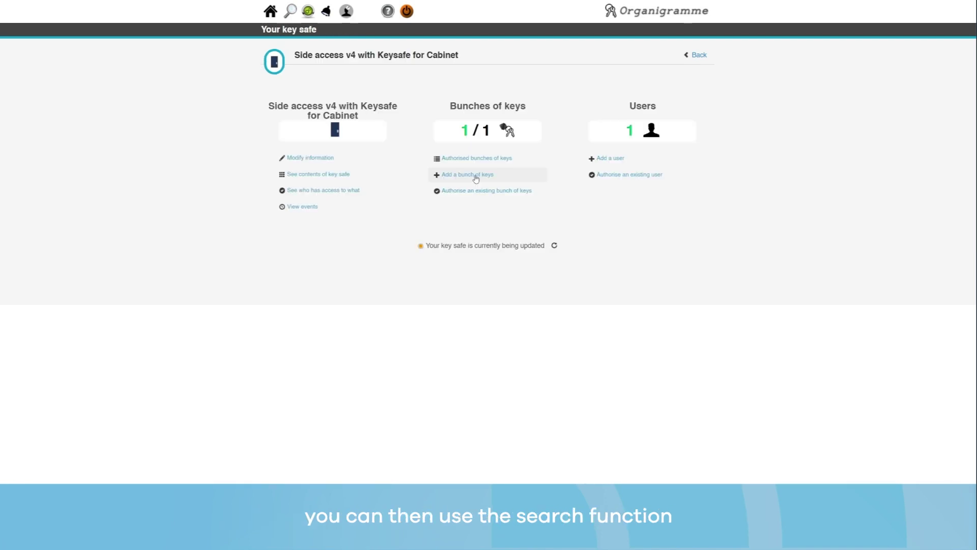
Add a user with their name, e-mail and blue fob, and grant them bunch A01_TR04.
click(291, 12)
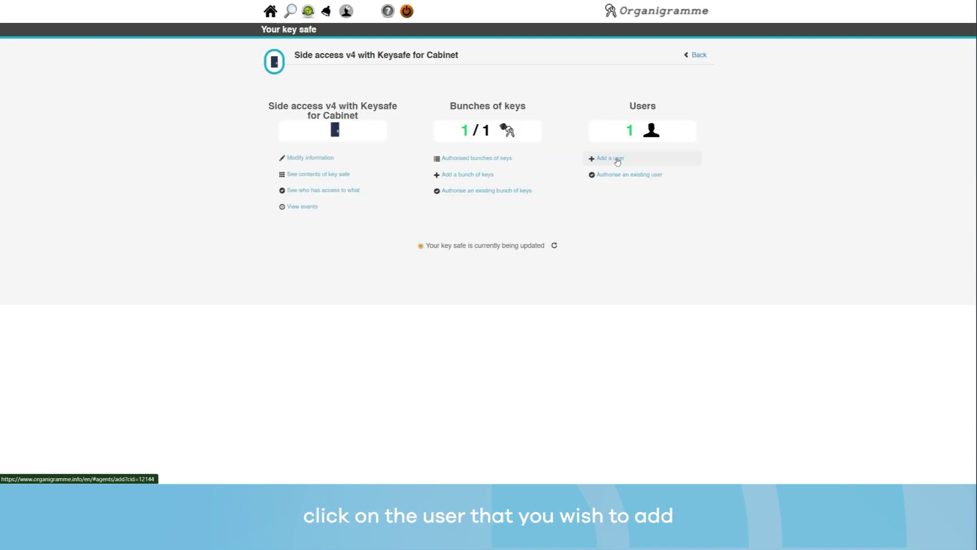
click(617, 161)
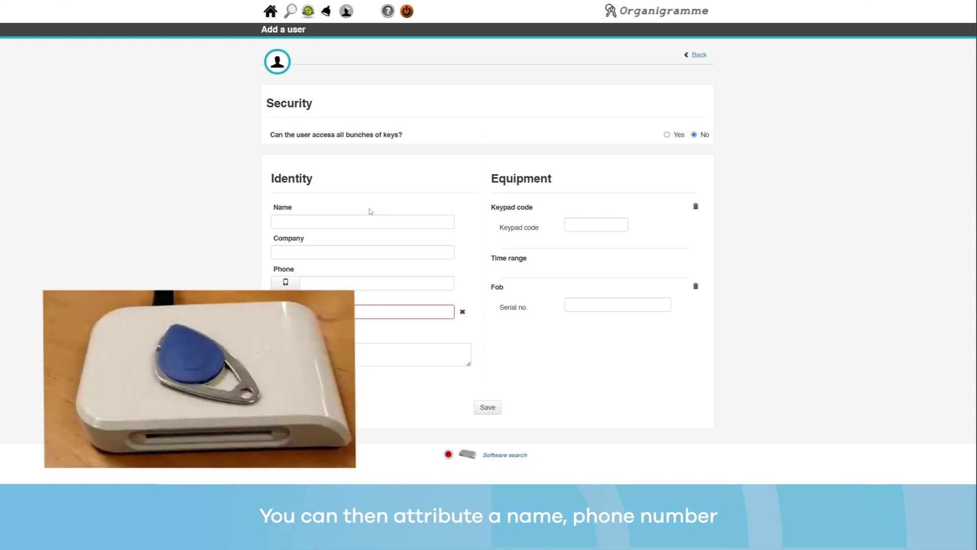
click(289, 221)
text(Ja)
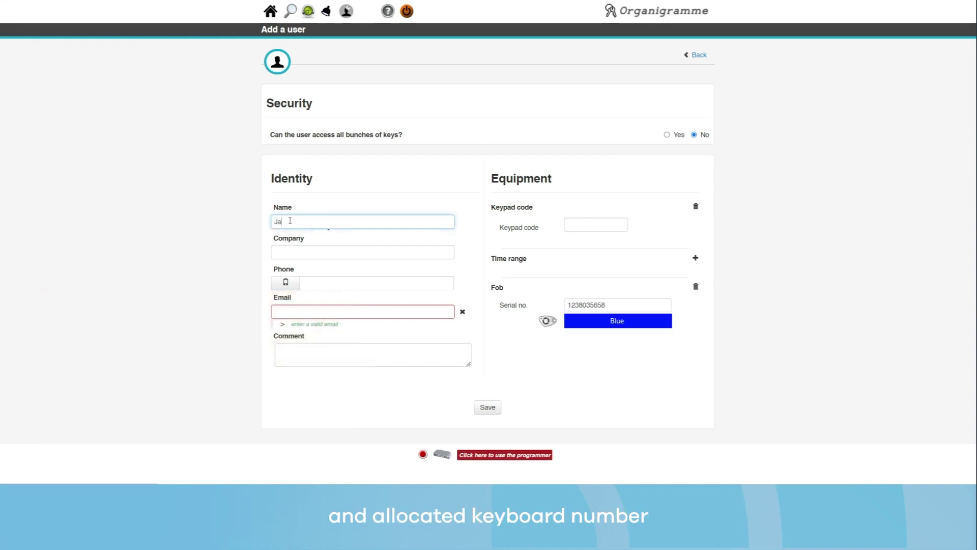
text(c)
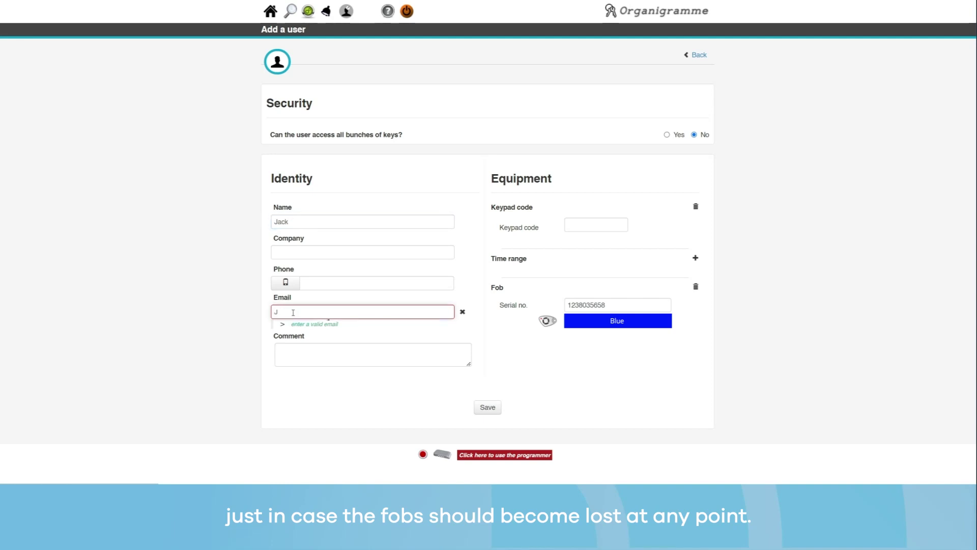
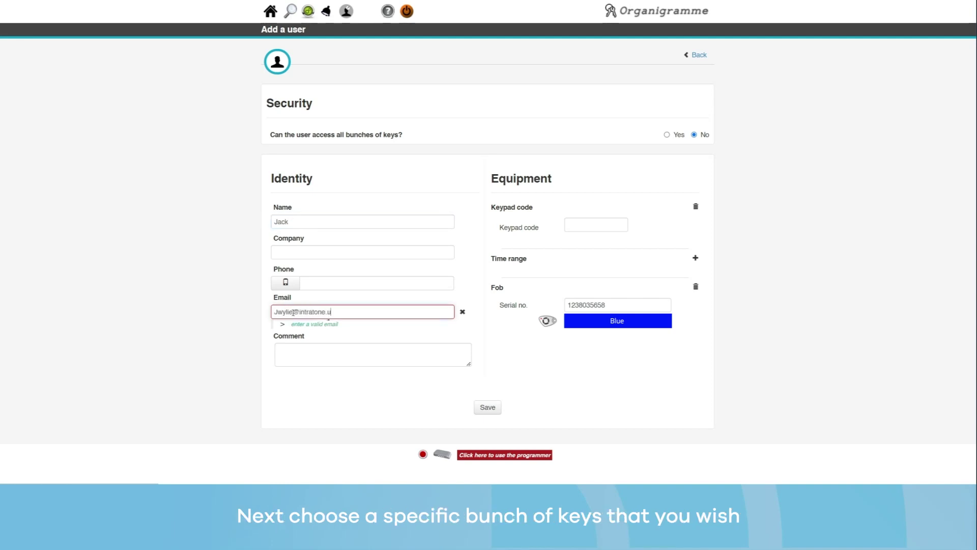
click(487, 407)
click(443, 96)
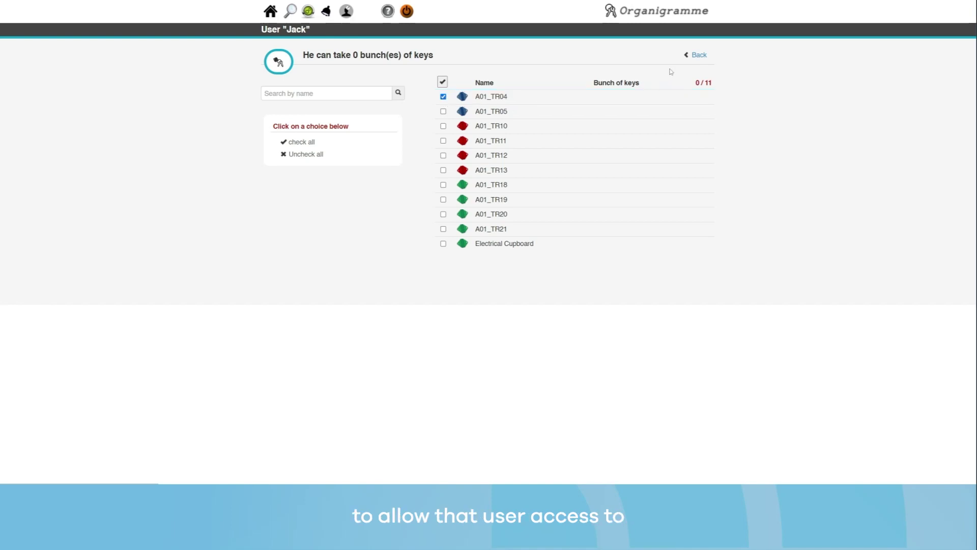
Confirm the user's key safe access includes Side access v4, then return to their summary.
click(697, 60)
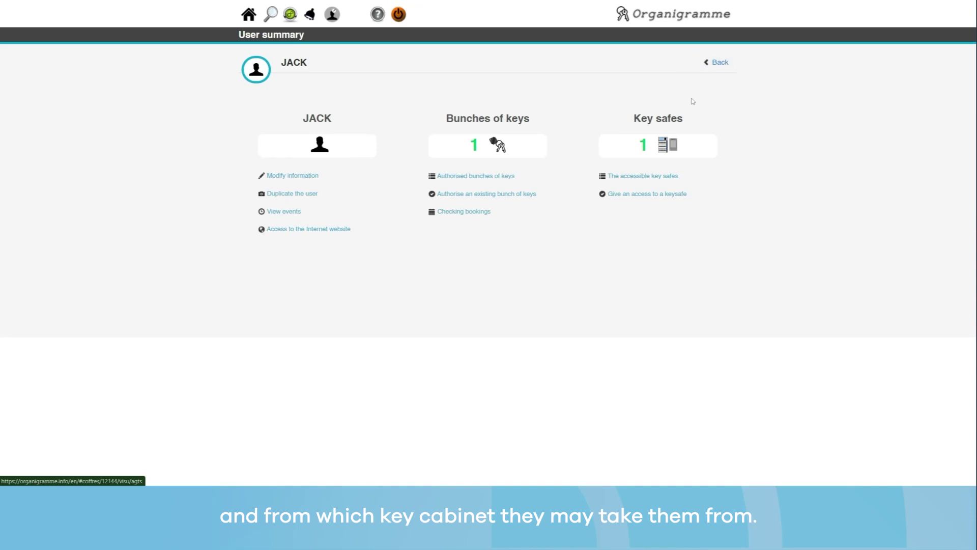
click(648, 199)
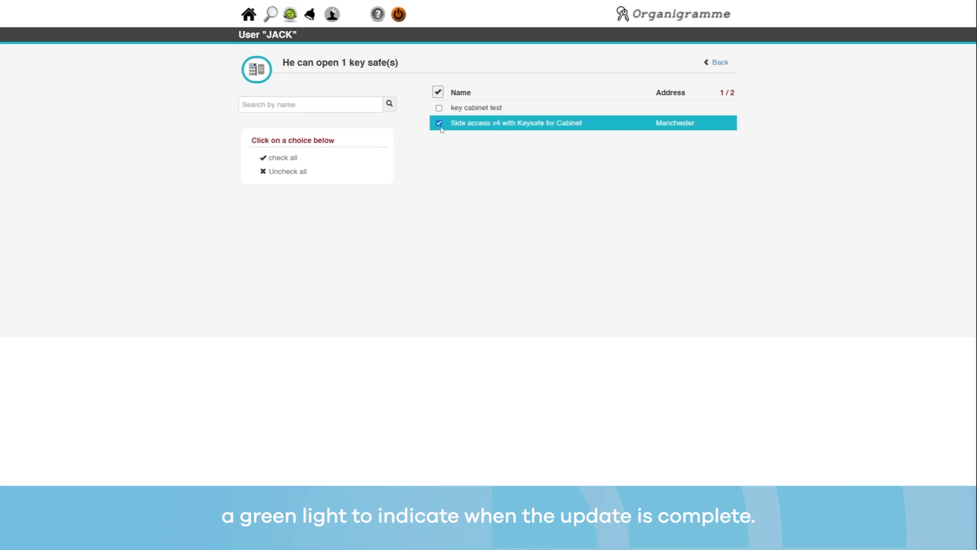
click(719, 62)
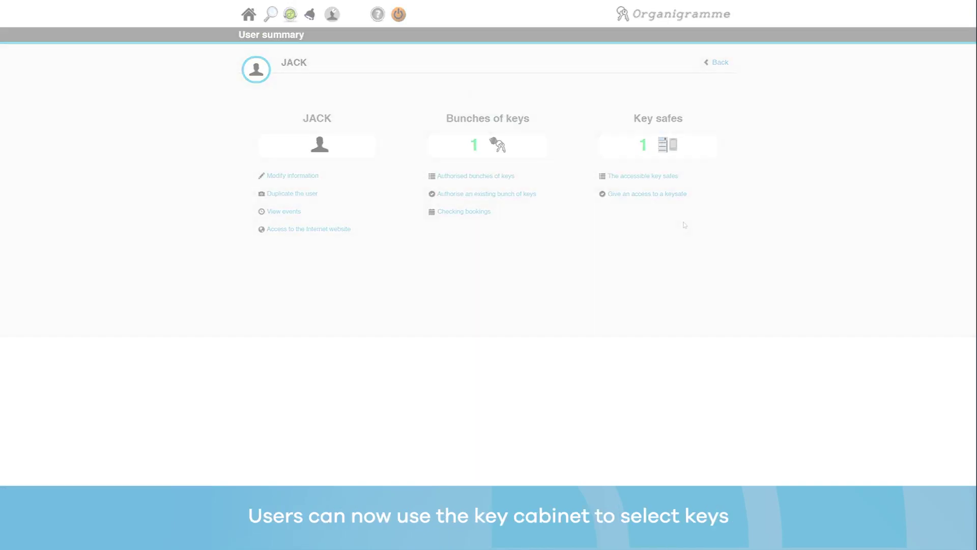